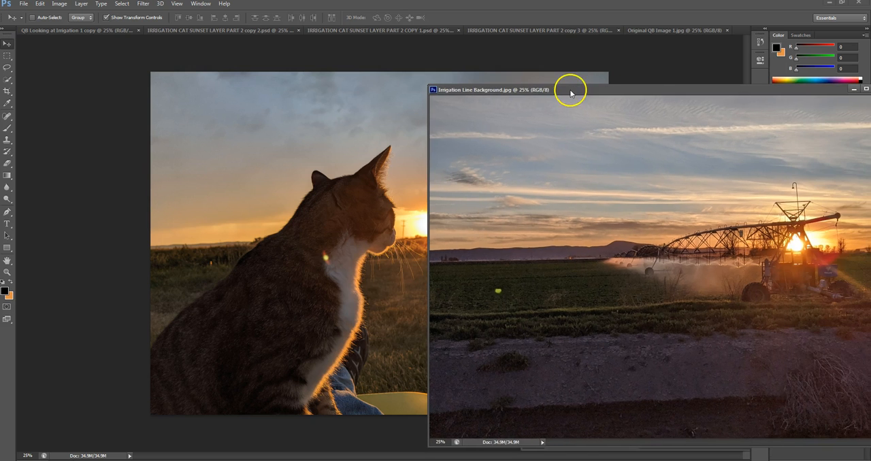
- Float the cat photo in its own window beside the irrigation photo, and duplicate the irrigation photo's Background layer
drag(668, 30, 225, 63)
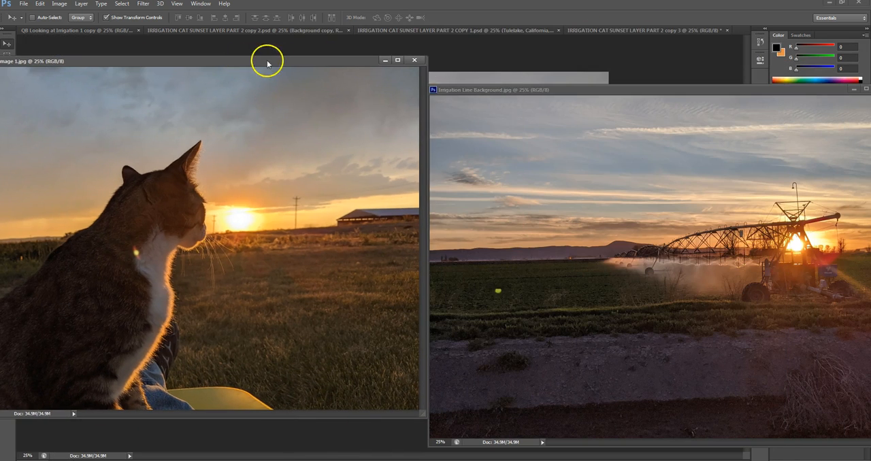
drag(558, 89, 427, 82)
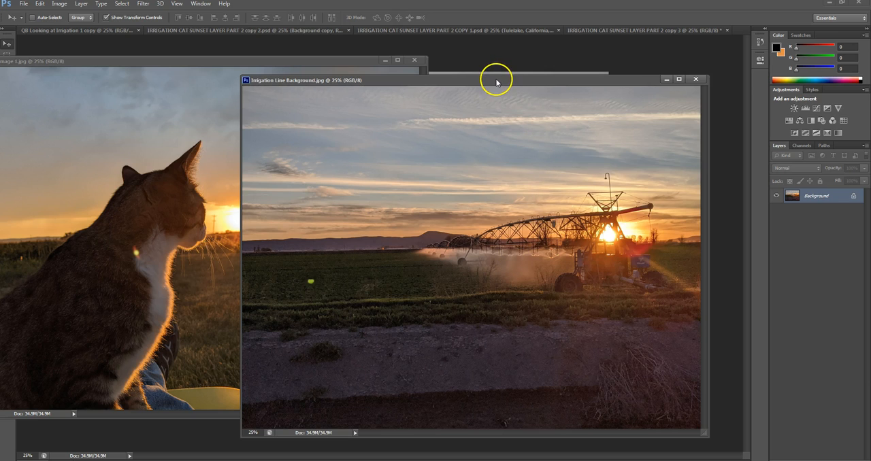
right_click(814, 198)
click(805, 216)
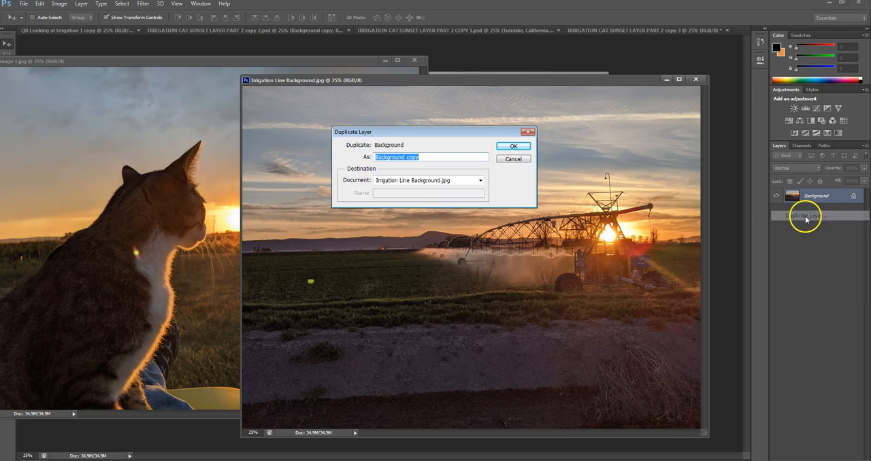
click(515, 147)
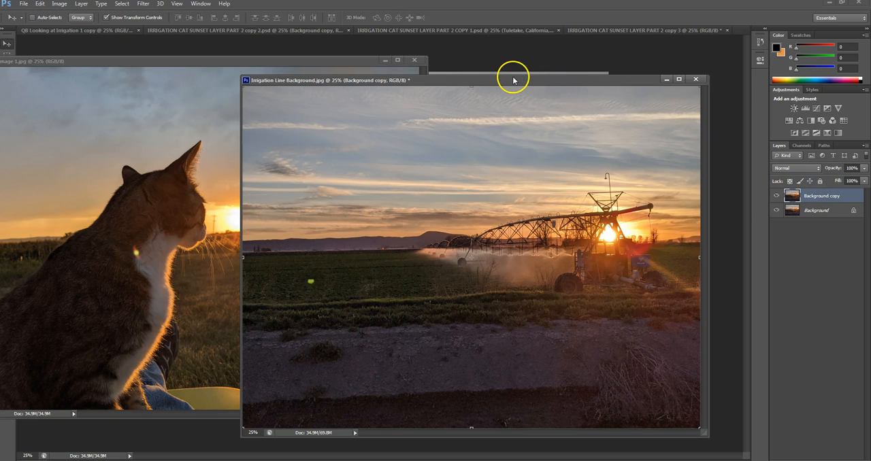
- Copy the cat photo into Irrigation Line Background.jpg as a new layer covering the canvas, and bring that document window to the front
click(202, 61)
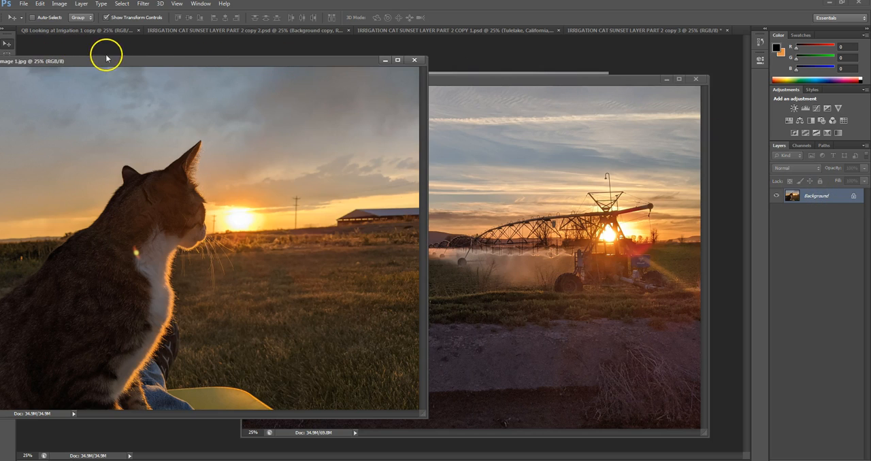
drag(129, 188, 410, 195)
drag(452, 80, 395, 55)
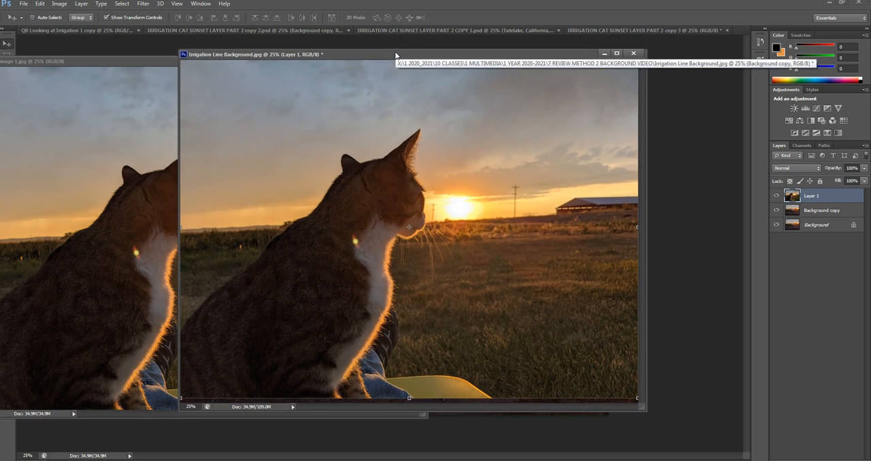
click(132, 65)
click(417, 63)
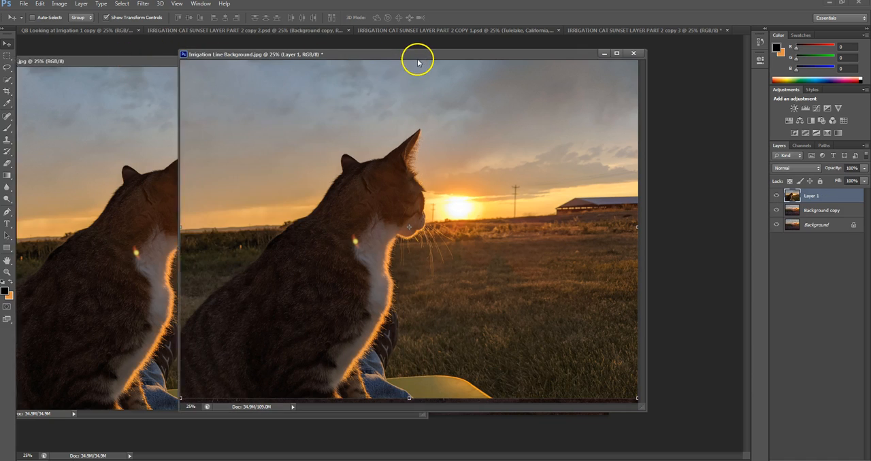
drag(439, 59, 409, 60)
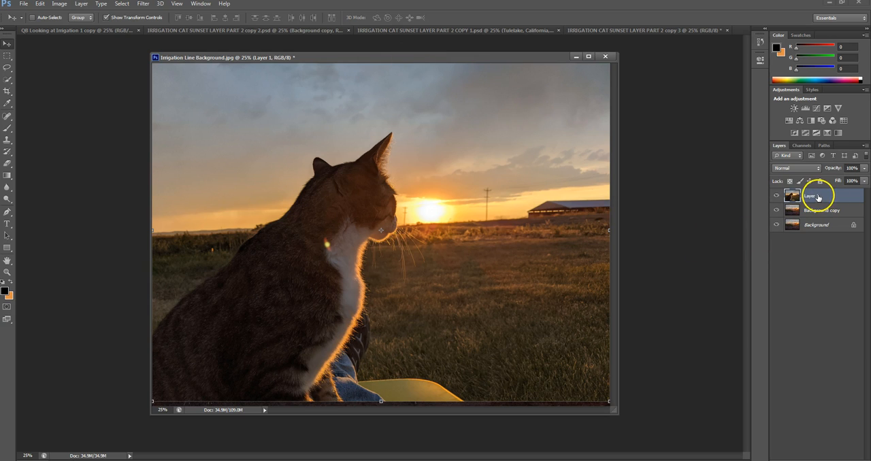
- Move the cat layer beneath Background copy, check it by toggling the upper layer's visibility, and select Background copy
drag(811, 196, 816, 216)
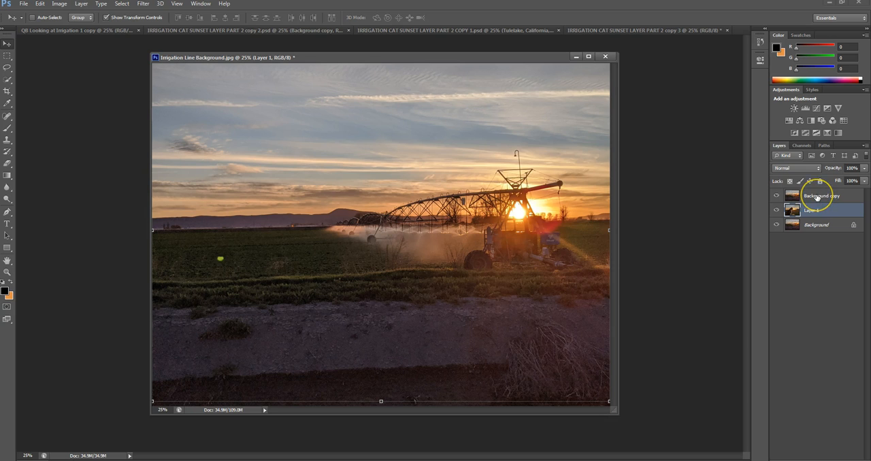
click(776, 196)
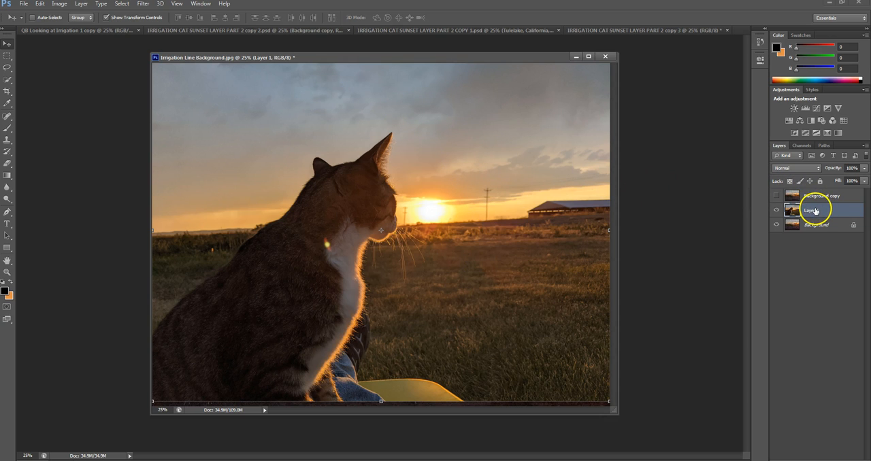
click(776, 196)
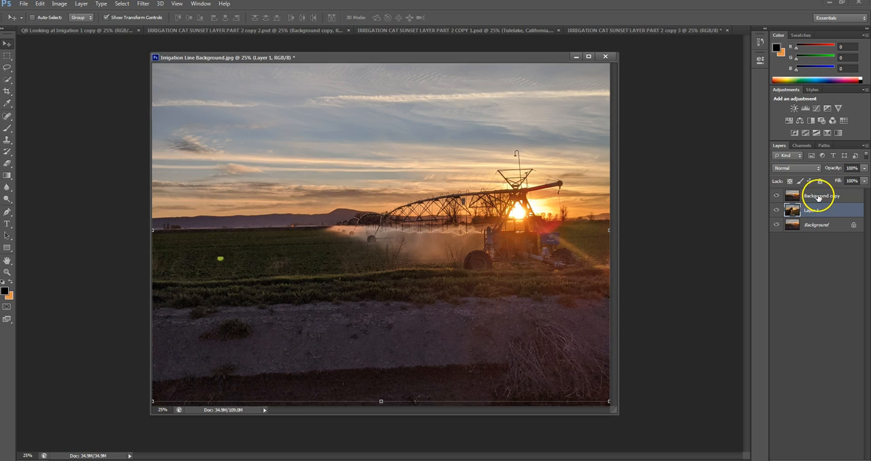
click(816, 198)
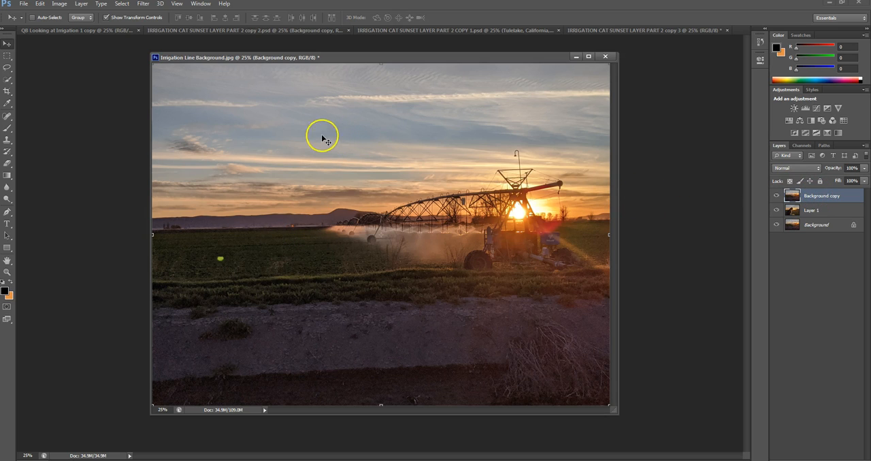
- Set up the Eraser with a soft 900 px brush at 30% opacity for the irrigation document
click(8, 163)
drag(154, 21, 123, 31)
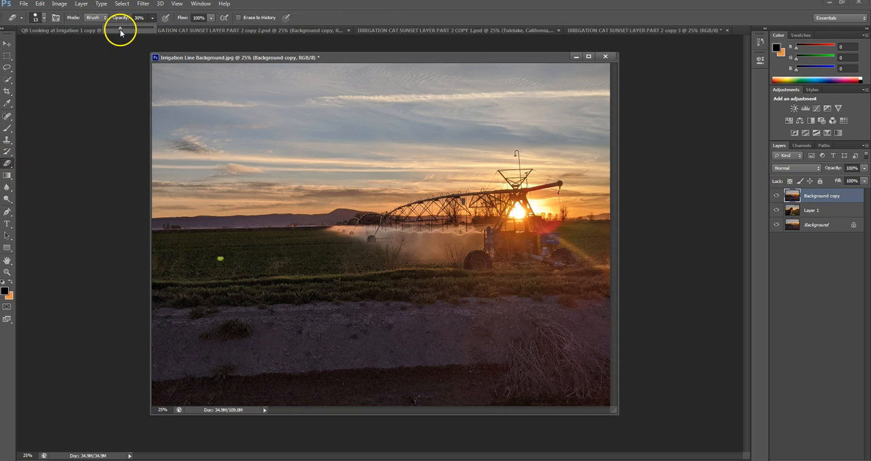
click(44, 21)
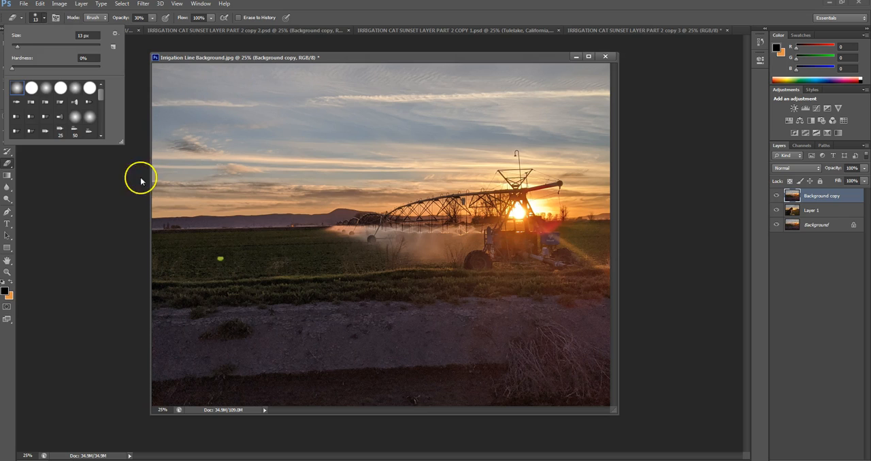
click(90, 214)
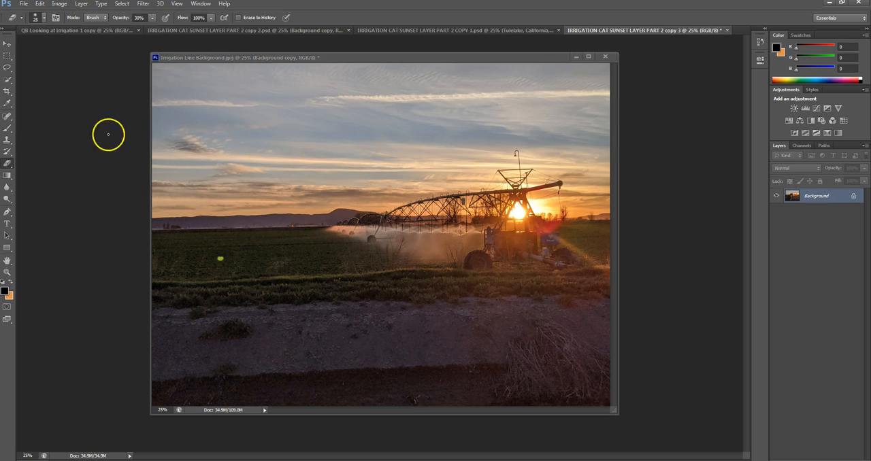
click(8, 43)
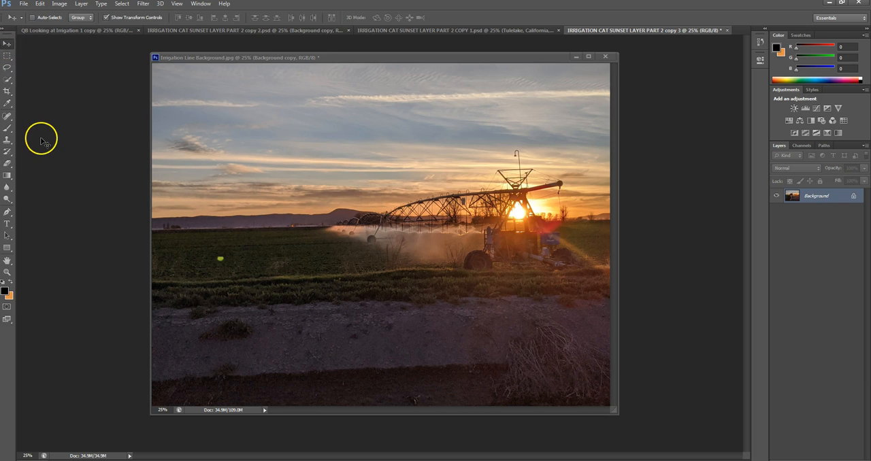
key(e)
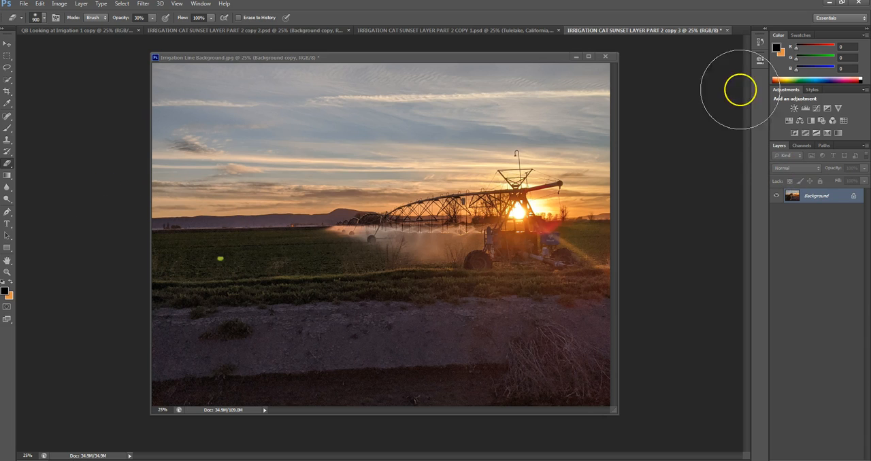
click(511, 60)
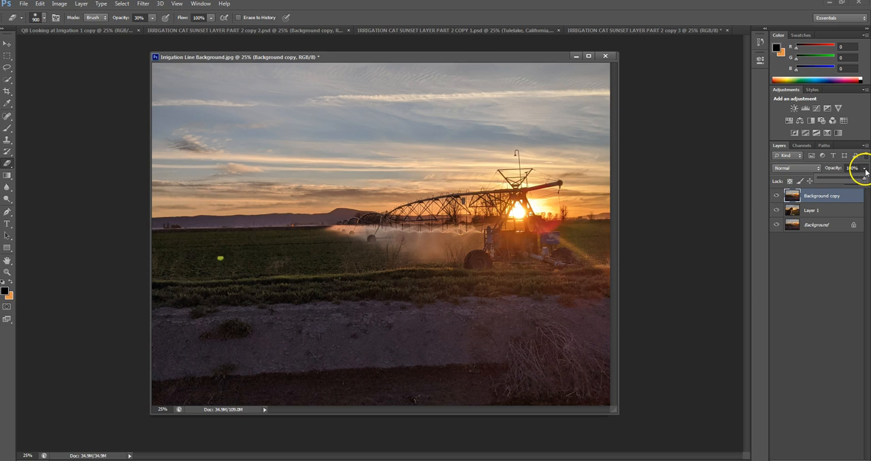
- Lower the Background copy layer's opacity to 85% and erase lightly over the cat's head and body
drag(865, 180, 858, 180)
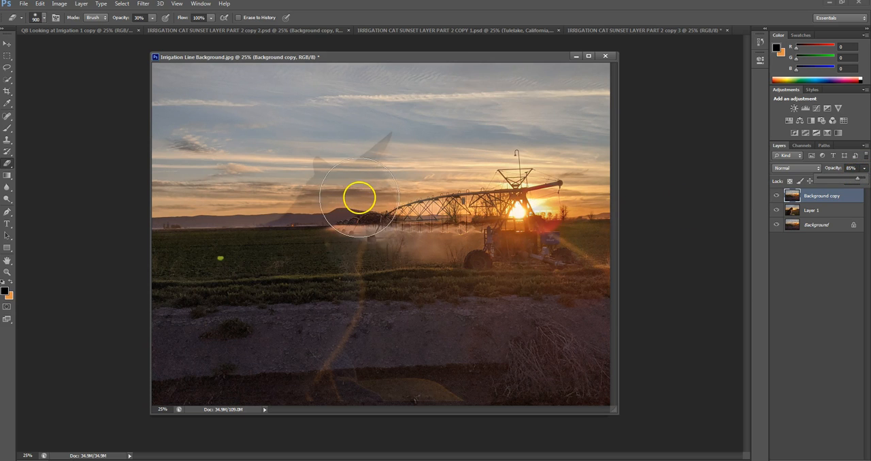
click(330, 228)
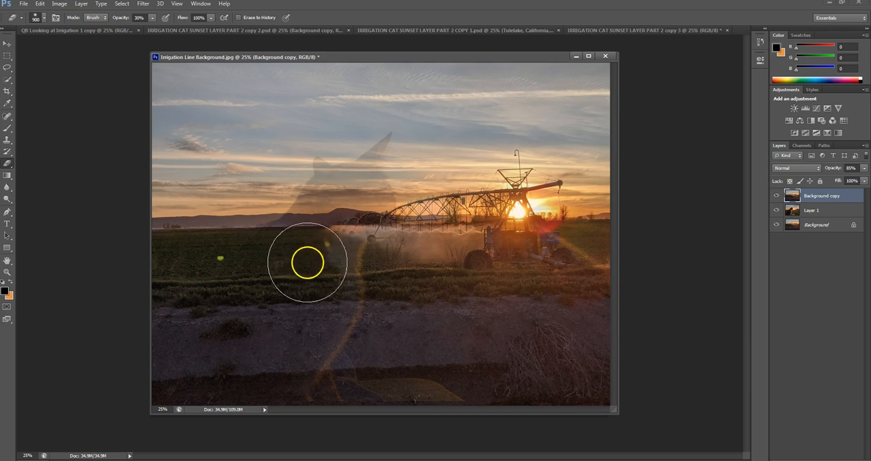
mouse_move(298, 280)
mouse_down()
mouse_move(306, 282)
mouse_move(253, 343)
mouse_up()
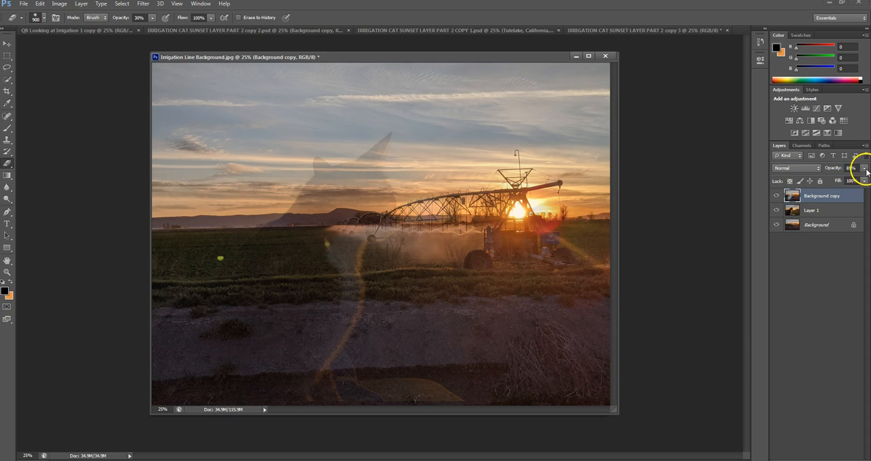
- Restore the Background copy layer's opacity to 100% and erase over the cat's chest and body, adjusting the brush size
drag(866, 180, 864, 178)
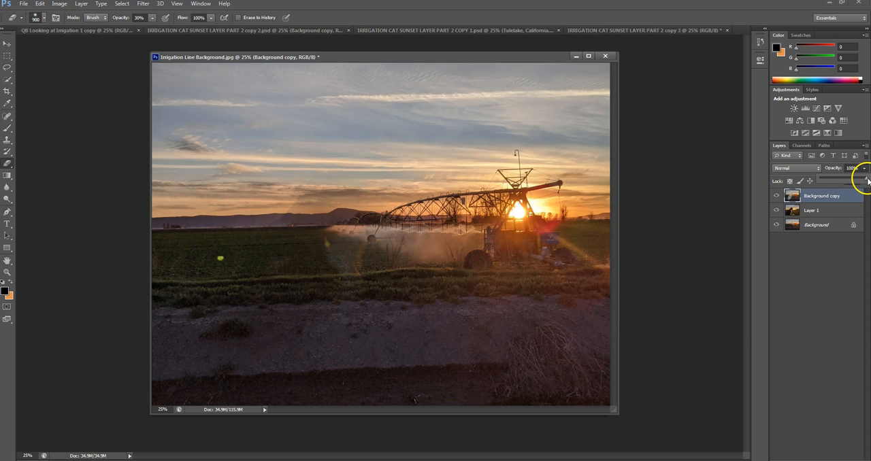
mouse_move(324, 240)
mouse_down()
mouse_move(293, 264)
mouse_move(310, 261)
mouse_move(343, 221)
mouse_move(314, 240)
mouse_move(349, 205)
mouse_move(342, 207)
mouse_move(372, 198)
mouse_move(332, 210)
mouse_move(361, 200)
mouse_move(364, 189)
mouse_move(346, 204)
mouse_move(374, 198)
mouse_move(361, 211)
mouse_move(359, 187)
mouse_move(338, 194)
mouse_move(336, 183)
mouse_move(326, 208)
mouse_move(358, 208)
mouse_move(329, 252)
mouse_move(343, 259)
mouse_move(329, 282)
mouse_move(294, 293)
mouse_up()
key(bracketleft)
key(bracketleft)
- Reduce the eraser brush to 250 px and erase over the cat's ears, head and back
key(bracketleft)
key(bracketleft)
key(bracketright)
key(bracketright)
mouse_move(309, 238)
mouse_down()
mouse_move(248, 284)
mouse_move(228, 321)
mouse_move(303, 264)
mouse_move(236, 333)
mouse_move(296, 285)
mouse_move(265, 338)
mouse_move(308, 306)
mouse_move(309, 323)
mouse_move(278, 355)
mouse_move(307, 336)
mouse_move(248, 384)
mouse_move(284, 351)
mouse_move(229, 357)
mouse_move(205, 343)
mouse_move(262, 312)
mouse_move(222, 322)
mouse_move(181, 368)
mouse_move(224, 336)
mouse_move(170, 372)
mouse_move(203, 334)
mouse_move(167, 366)
mouse_move(200, 351)
mouse_move(169, 371)
mouse_move(279, 285)
mouse_move(277, 270)
mouse_move(200, 334)
mouse_move(233, 355)
mouse_up()
key(bracketleft)
key(bracketleft)
key(bracketleft)
key(bracketleft)
key(bracketleft)
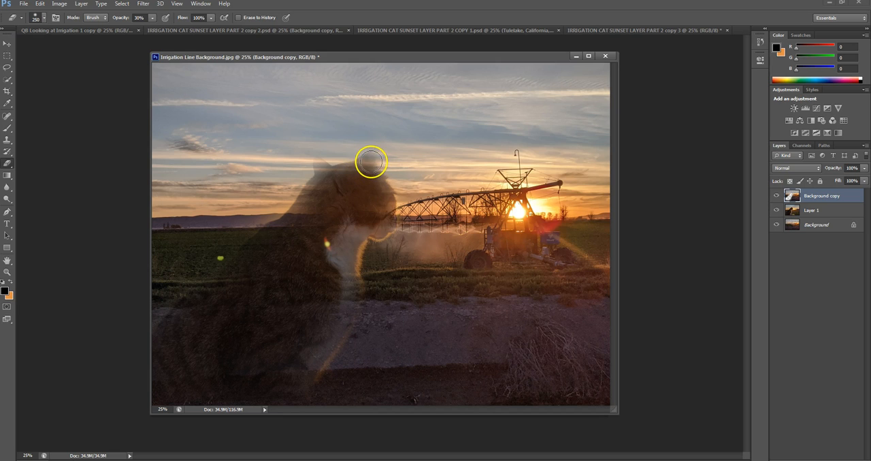
mouse_move(372, 156)
mouse_down()
mouse_move(359, 181)
mouse_move(317, 164)
mouse_move(331, 179)
mouse_move(323, 165)
mouse_move(328, 178)
mouse_move(368, 174)
mouse_move(353, 173)
mouse_move(370, 164)
mouse_move(332, 172)
mouse_move(328, 187)
mouse_move(365, 167)
mouse_move(369, 174)
mouse_move(343, 183)
mouse_move(317, 170)
mouse_move(356, 175)
mouse_move(372, 155)
mouse_move(382, 219)
mouse_move(347, 228)
mouse_move(310, 254)
mouse_move(329, 210)
mouse_move(314, 201)
mouse_move(316, 192)
mouse_move(234, 272)
mouse_up()
- Enlarge the eraser brush to 500 px and erase over the cat's chest, torso and lower back
key(])
key(])
key(])
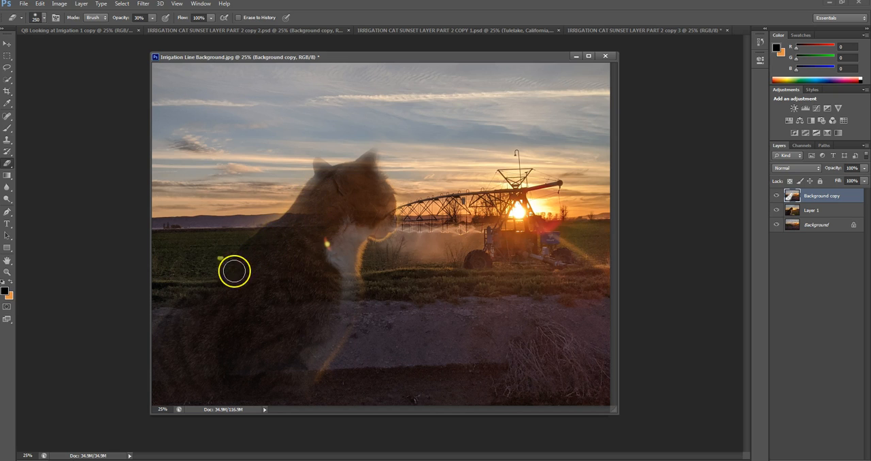
key(bracketright)
key(bracketright)
key(bracketright)
mouse_move(343, 274)
mouse_down()
mouse_move(310, 352)
mouse_move(260, 387)
mouse_up()
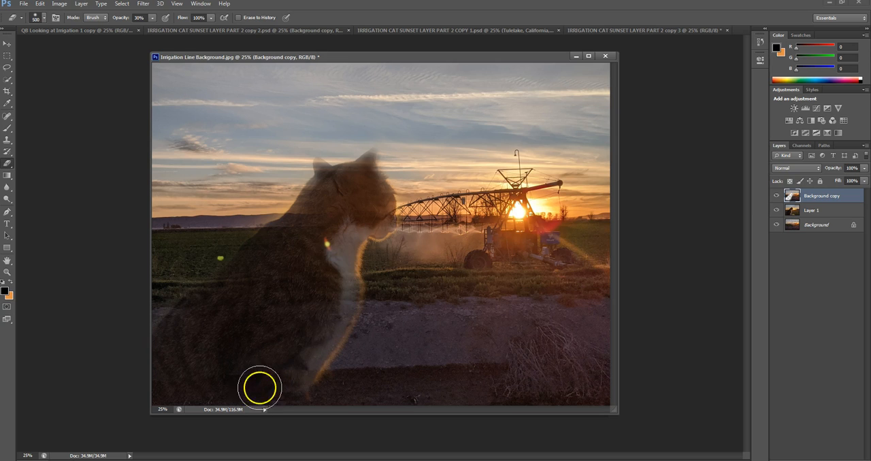
mouse_move(321, 219)
mouse_down()
mouse_move(305, 221)
mouse_move(178, 331)
mouse_up()
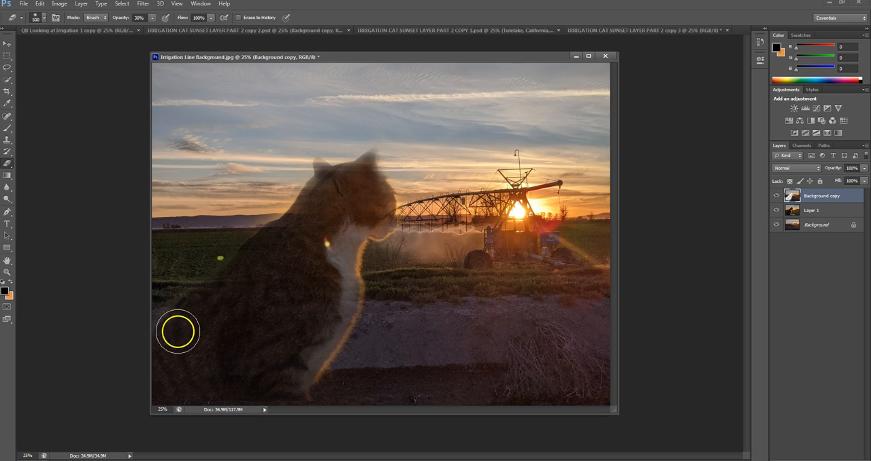
- Reduce the eraser brush to 200 px or smaller and erase over the cat's face, chin and body
key(bracketleft)
key(bracketleft)
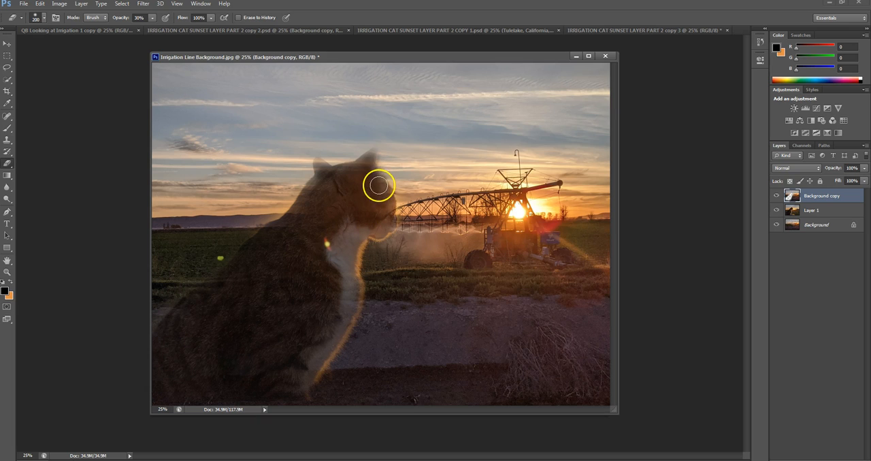
mouse_move(385, 223)
mouse_down()
mouse_move(379, 181)
mouse_move(358, 188)
mouse_move(375, 157)
mouse_move(368, 168)
mouse_move(378, 181)
mouse_move(364, 169)
mouse_move(322, 173)
mouse_move(319, 164)
mouse_move(290, 214)
mouse_move(205, 303)
mouse_move(196, 340)
mouse_move(222, 328)
mouse_up()
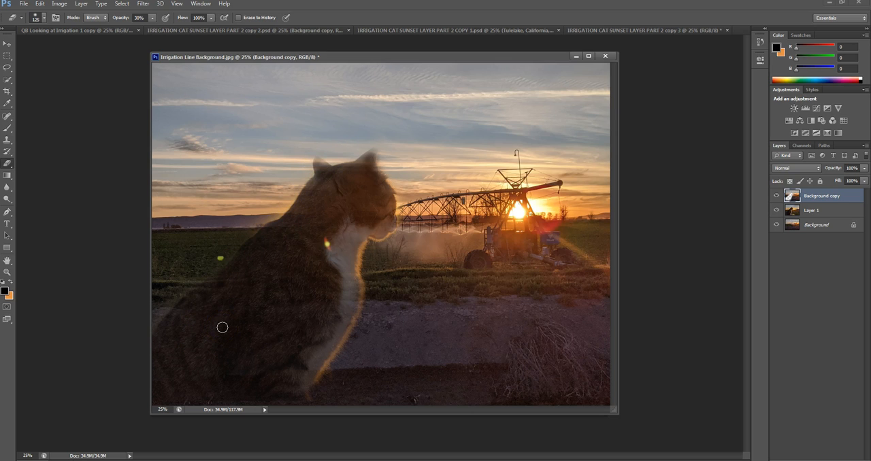